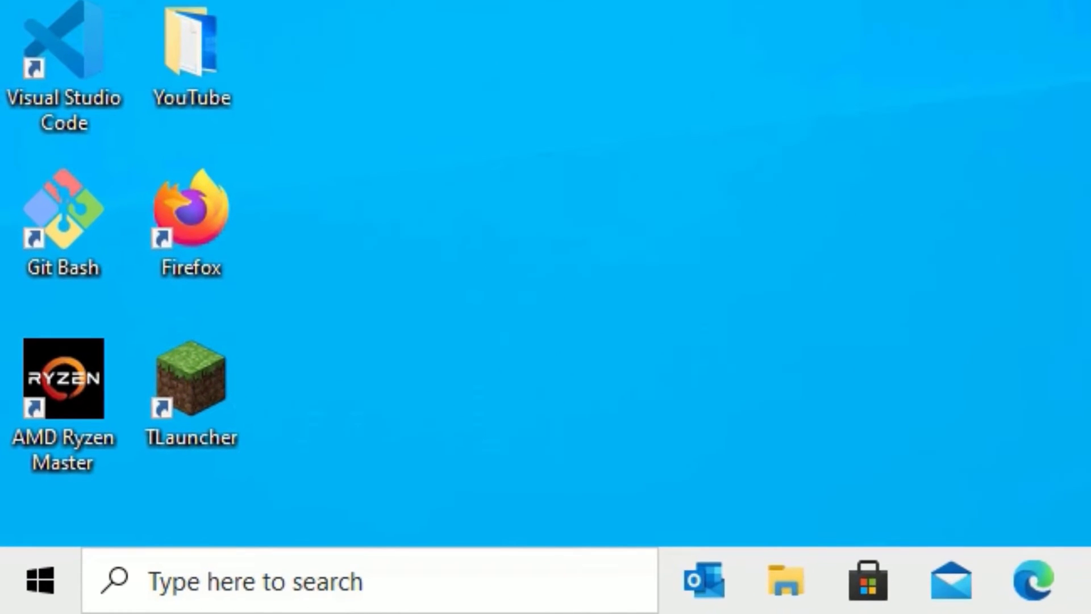
Search 'power op' and go from Power & sleep to Additional power settings' power plan list
{"action": "left_click", "coordinate": [346, 580]}
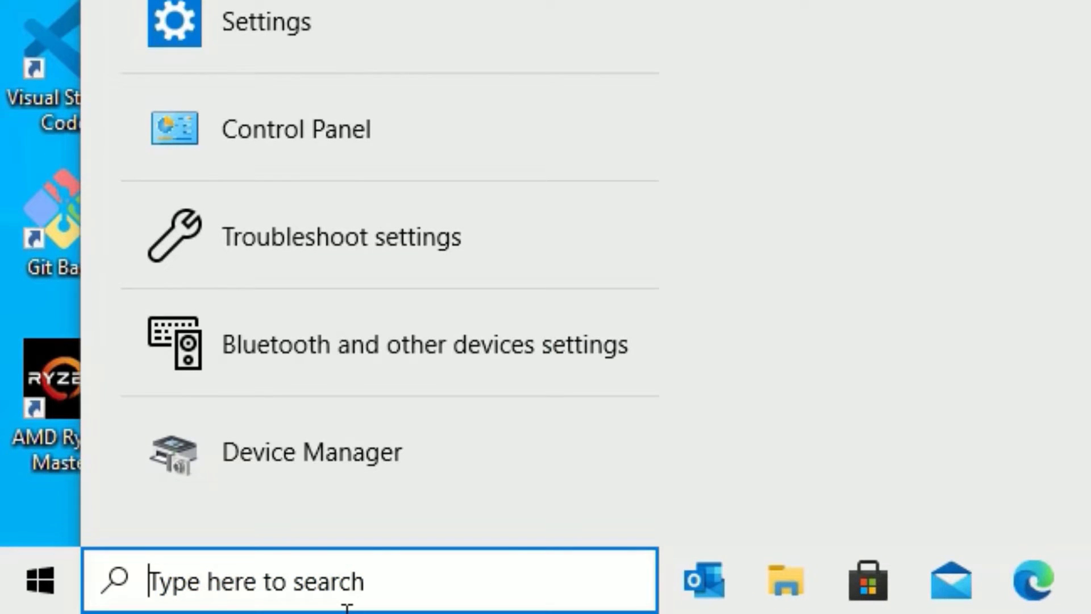
{"action": "type", "text": "power op"}
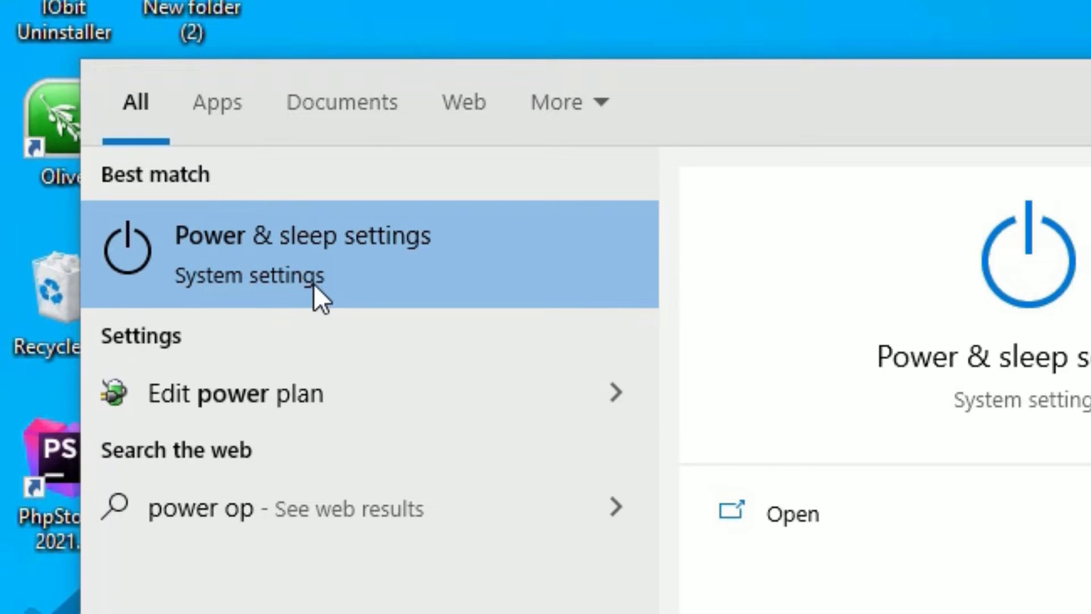
{"action": "left_click", "coordinate": [314, 285]}
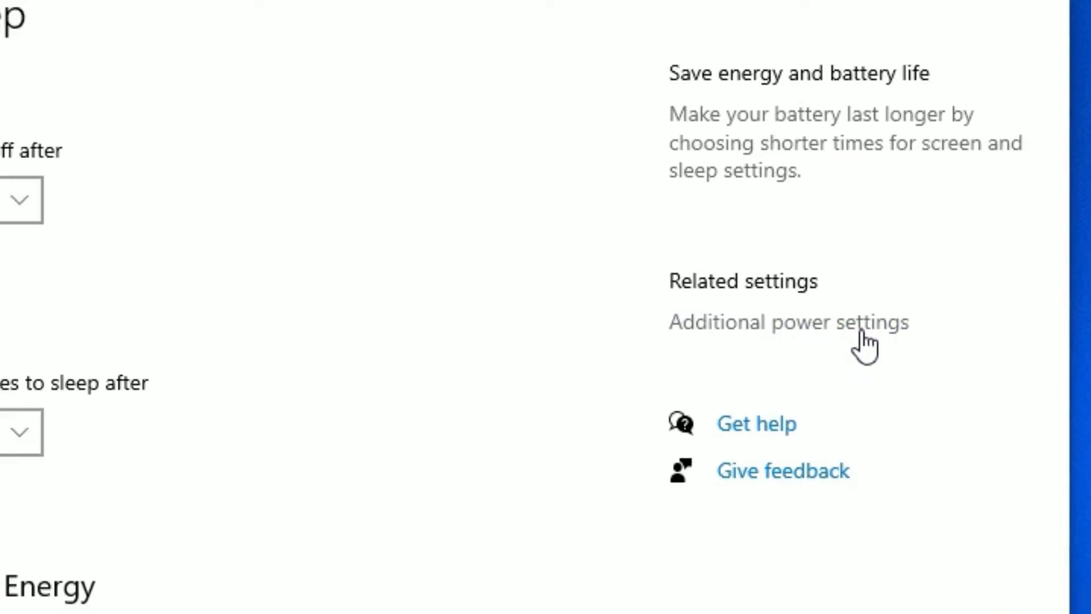
{"action": "left_click", "coordinate": [861, 331]}
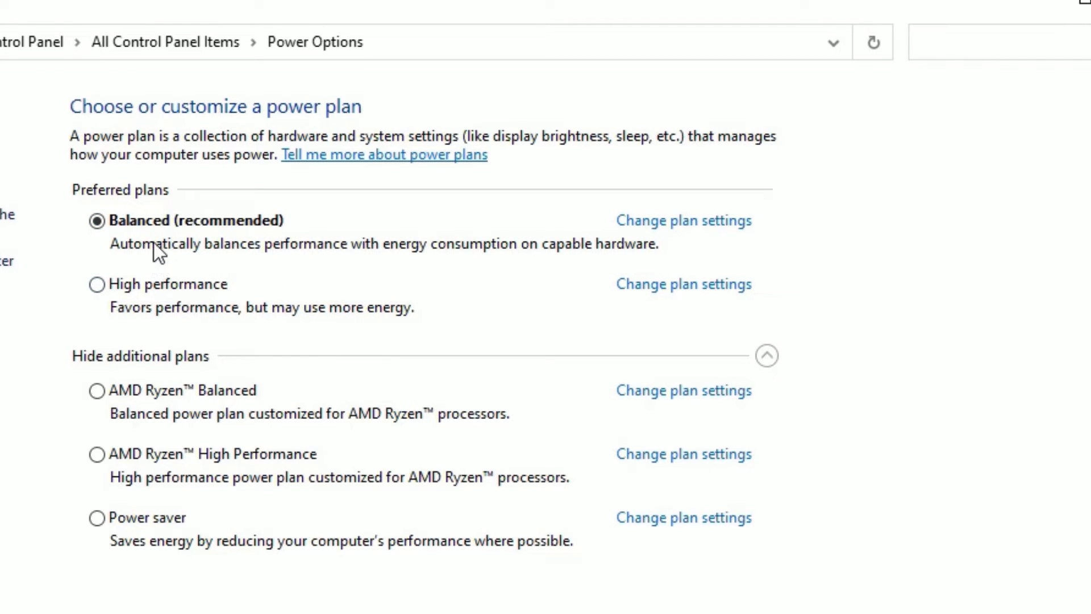
Set the Balanced plan's Wireless Adapter Power Saving Mode to Maximum Performance and apply it
{"action": "left_click", "coordinate": [656, 221]}
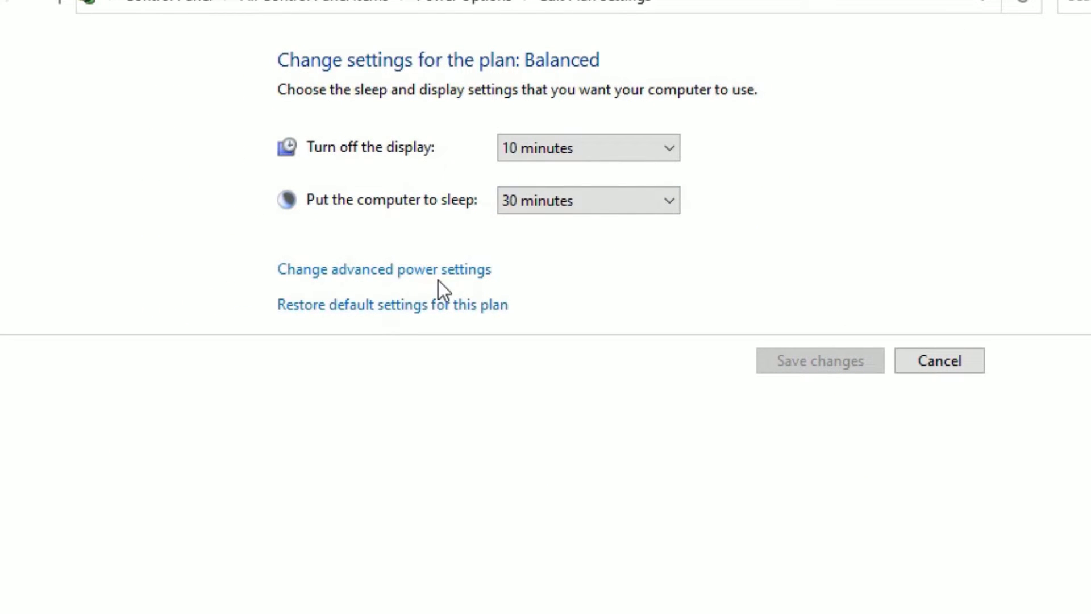
{"action": "left_click", "coordinate": [436, 269]}
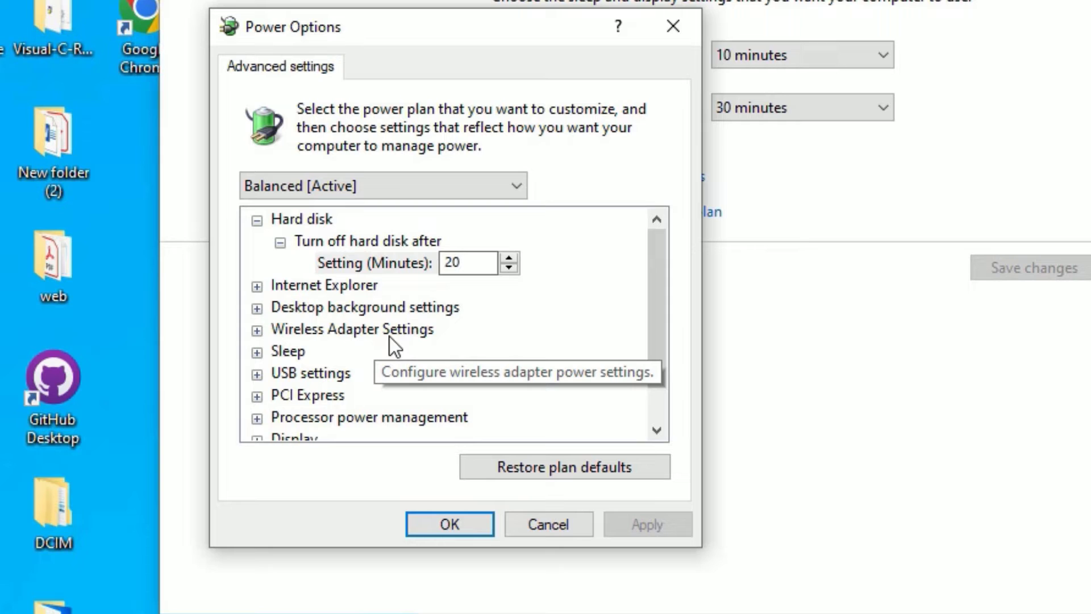
{"action": "double_click", "coordinate": [364, 333]}
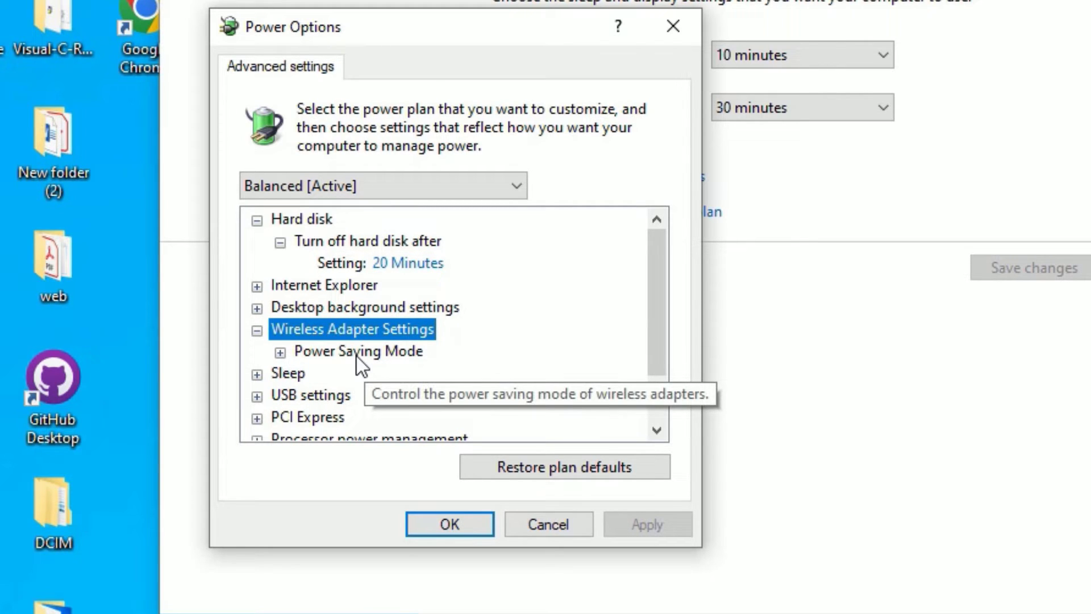
{"action": "double_click", "coordinate": [356, 352]}
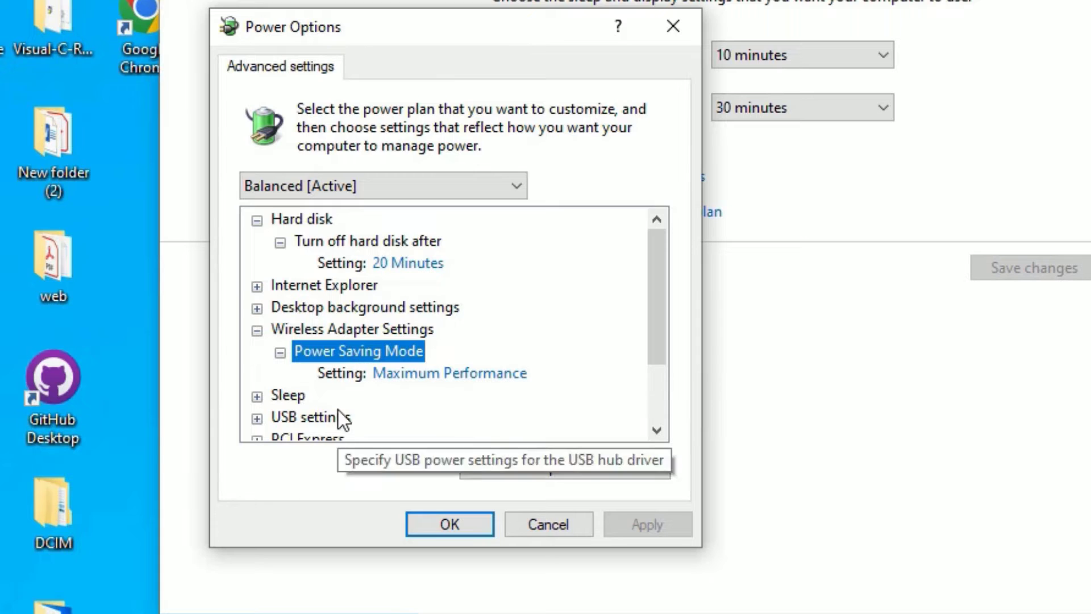
{"action": "left_click", "coordinate": [432, 375]}
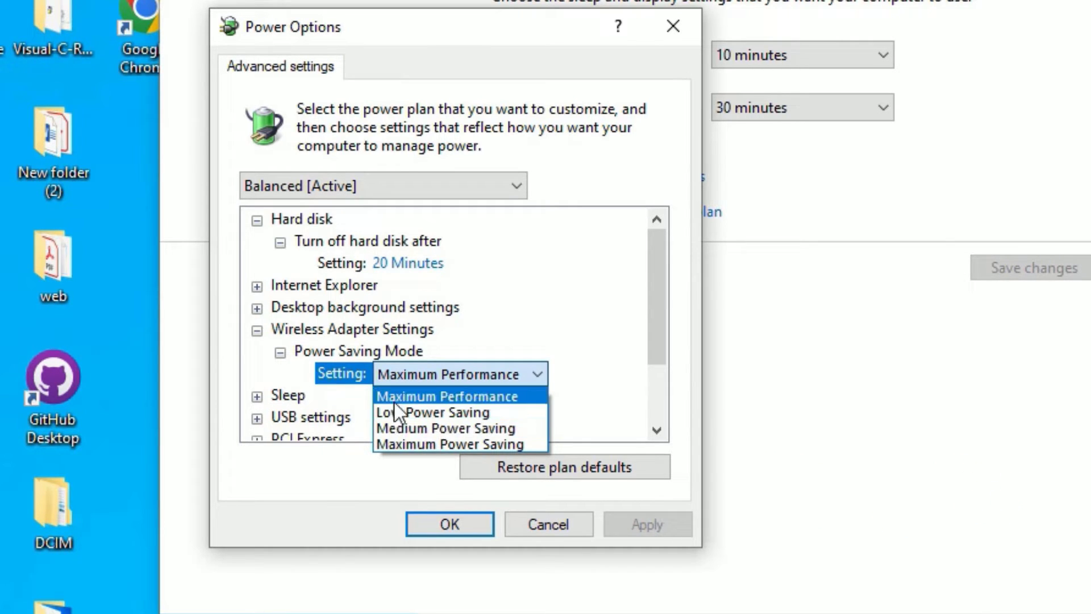
{"action": "left_click", "coordinate": [482, 400]}
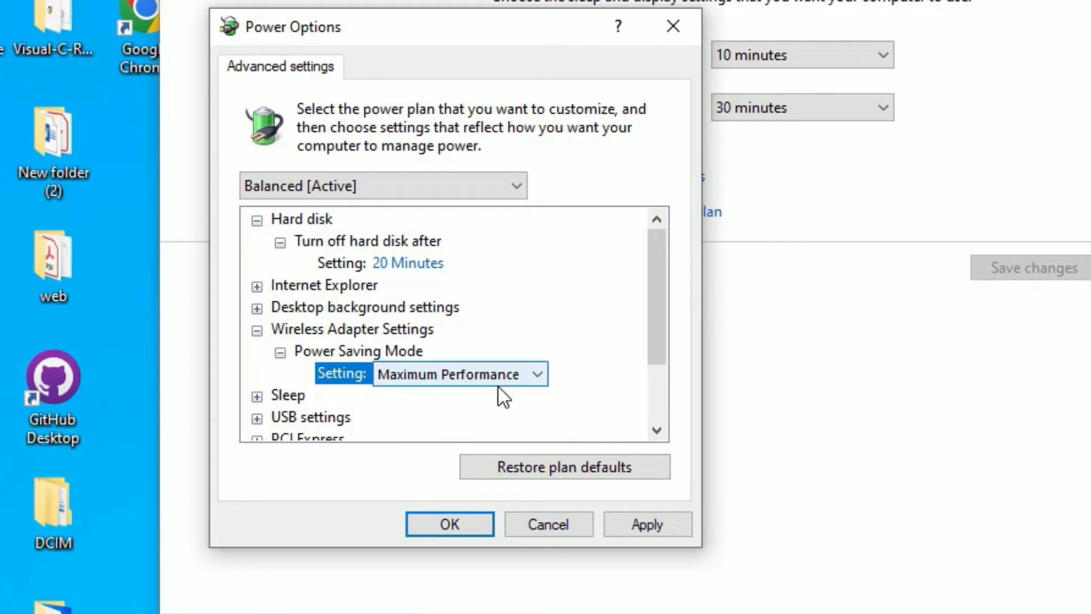
{"action": "left_click", "coordinate": [629, 516]}
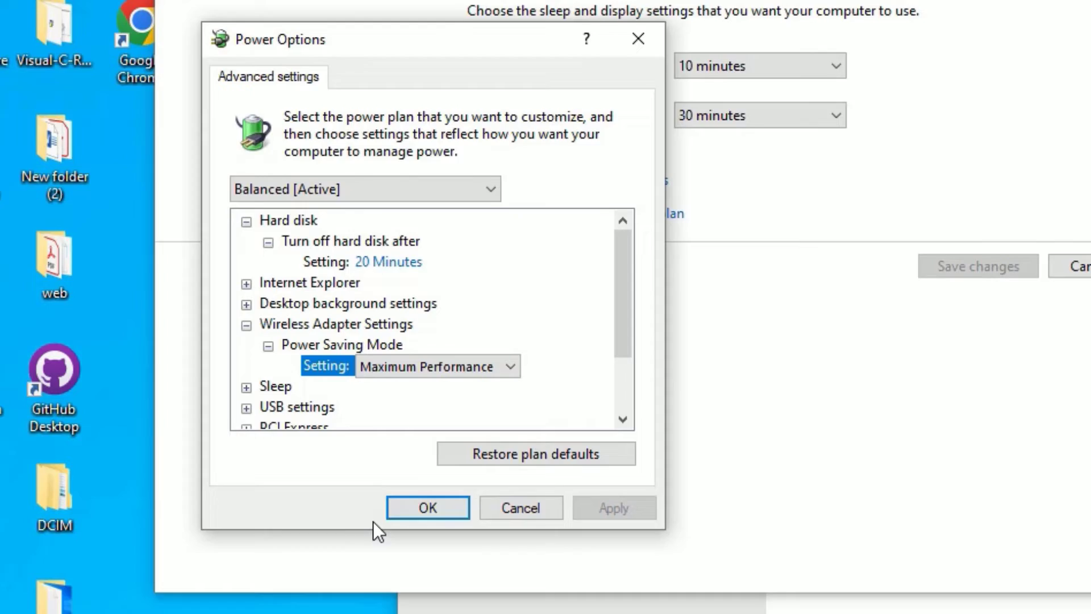
{"action": "left_click", "coordinate": [428, 507]}
{"action": "left_click", "coordinate": [745, 59]}
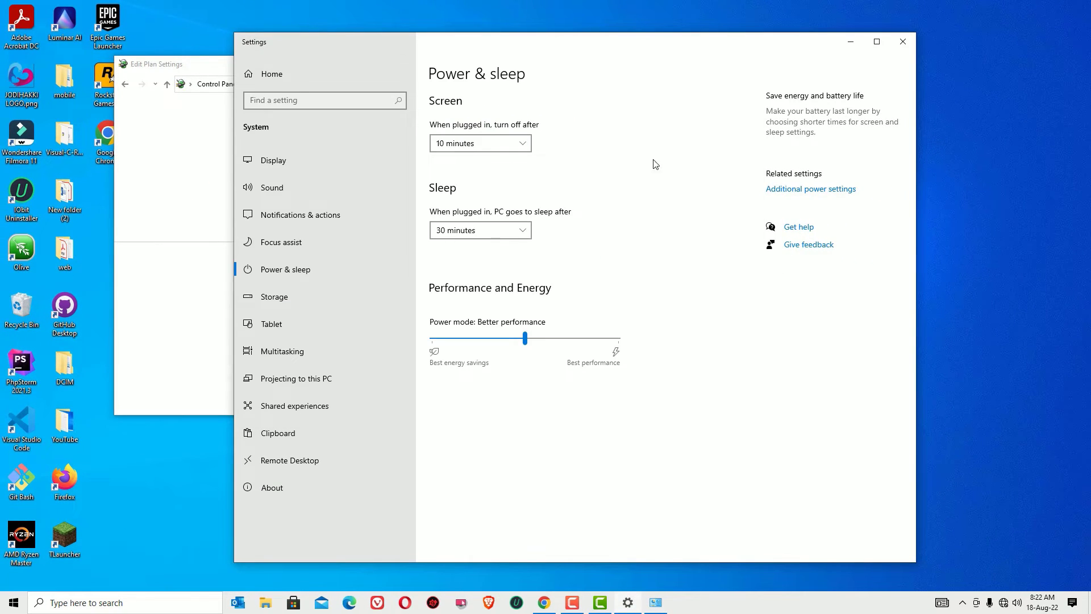
Close the Settings window with Alt+F4 and close the Edit Plan Settings window
{"action": "key", "text": "alt+F4"}
{"action": "left_click", "coordinate": [740, 64]}
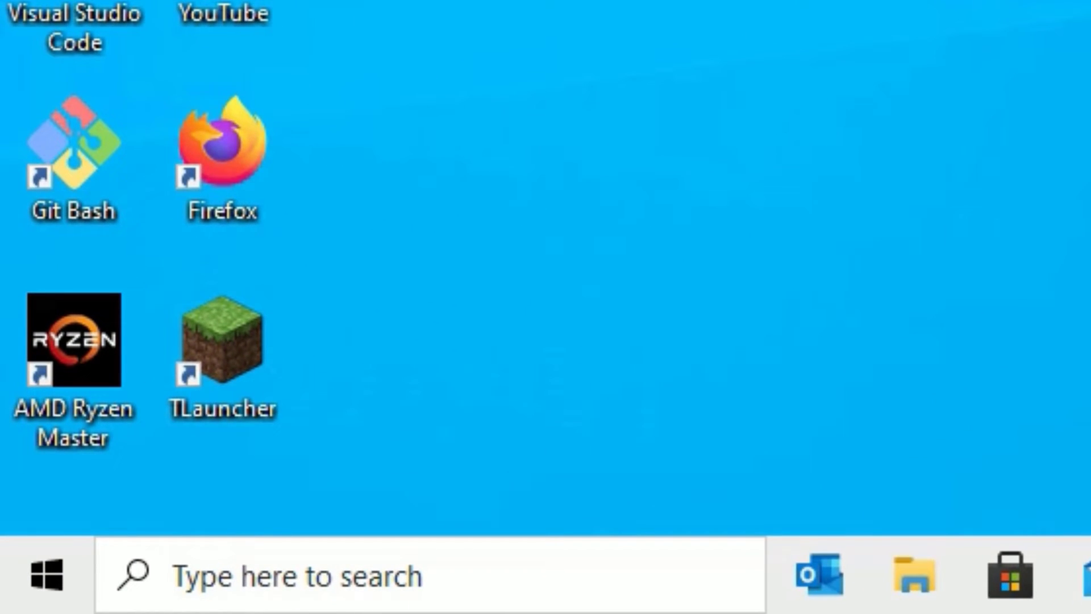
Launch Device Manager via 'device m' search and select the Realtek RTL8188EU wireless adapter under Network adapters
{"action": "left_click", "coordinate": [470, 607]}
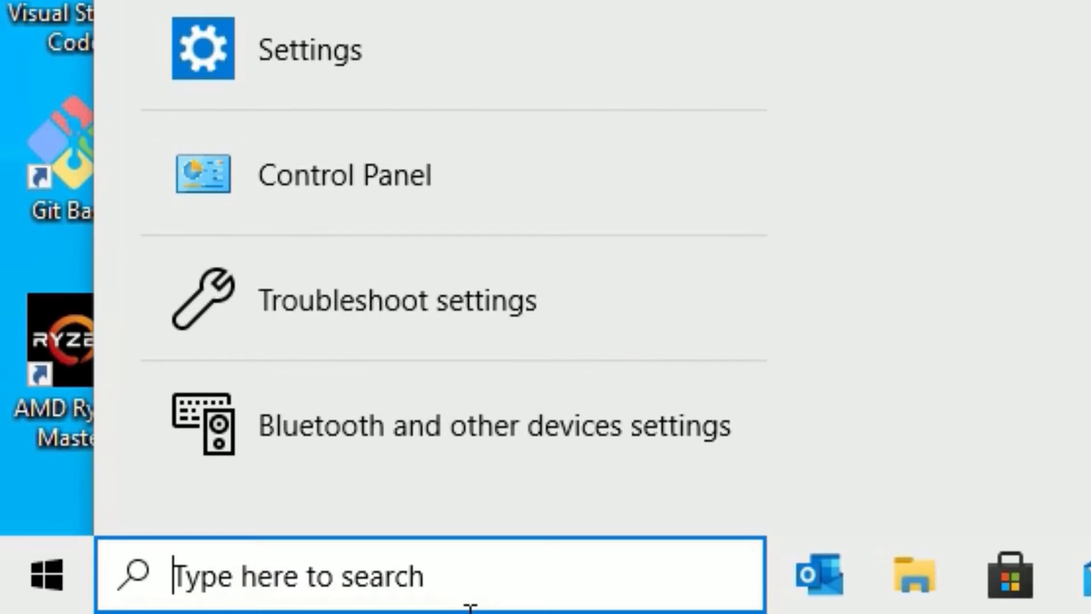
{"action": "type", "text": "devi"}
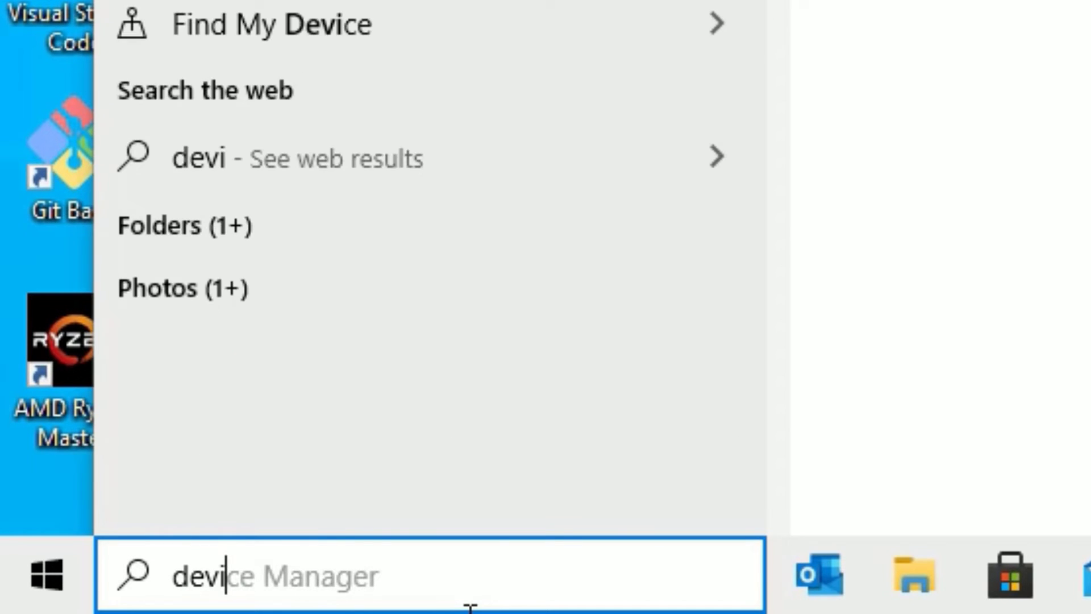
{"action": "type", "text": "ce m"}
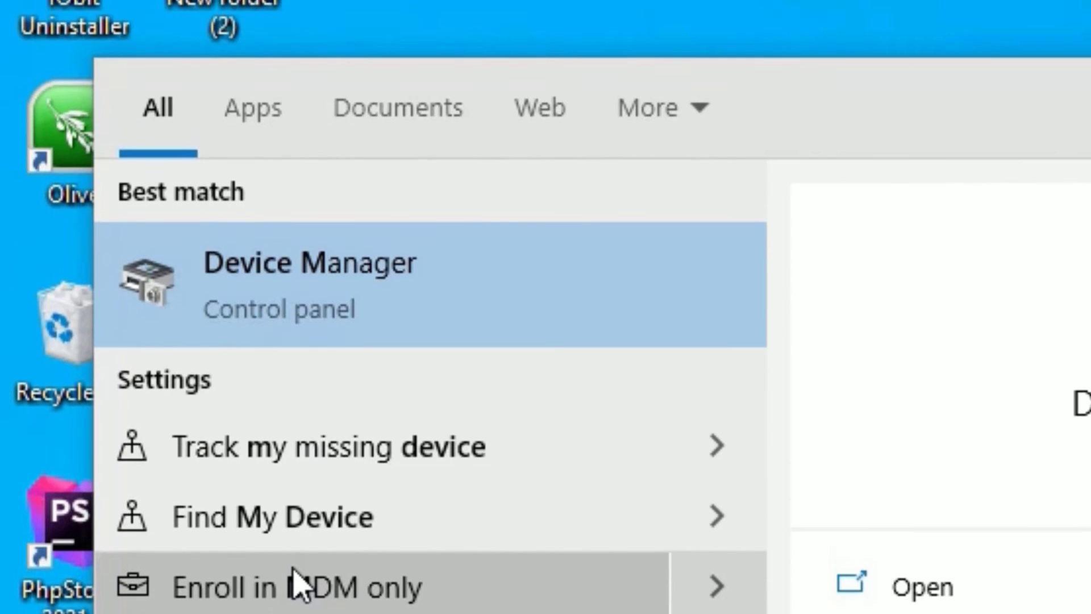
{"action": "left_click", "coordinate": [253, 331]}
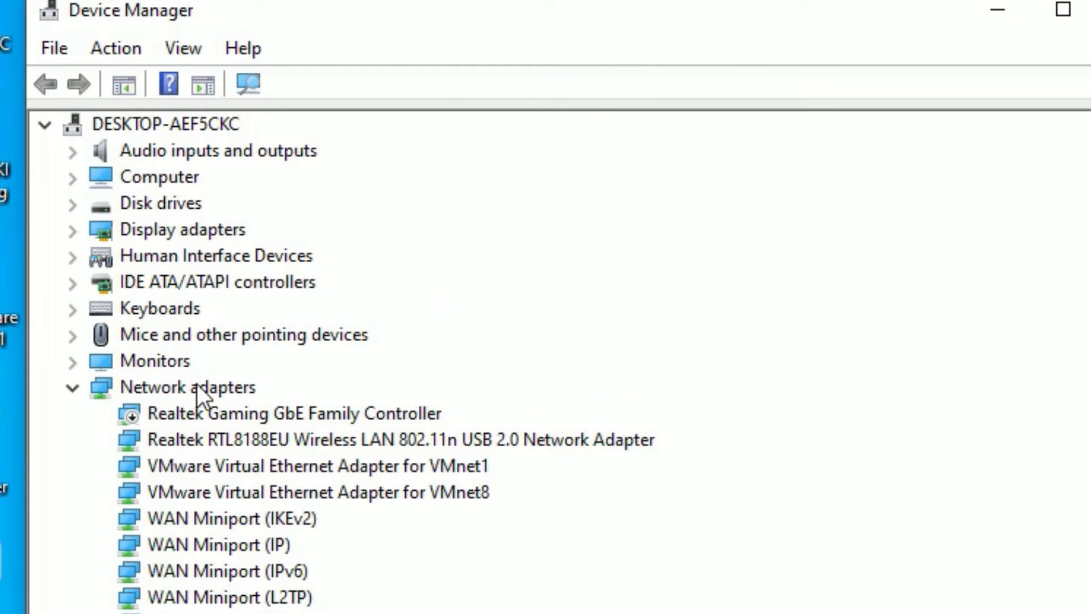
{"action": "left_click", "coordinate": [193, 386]}
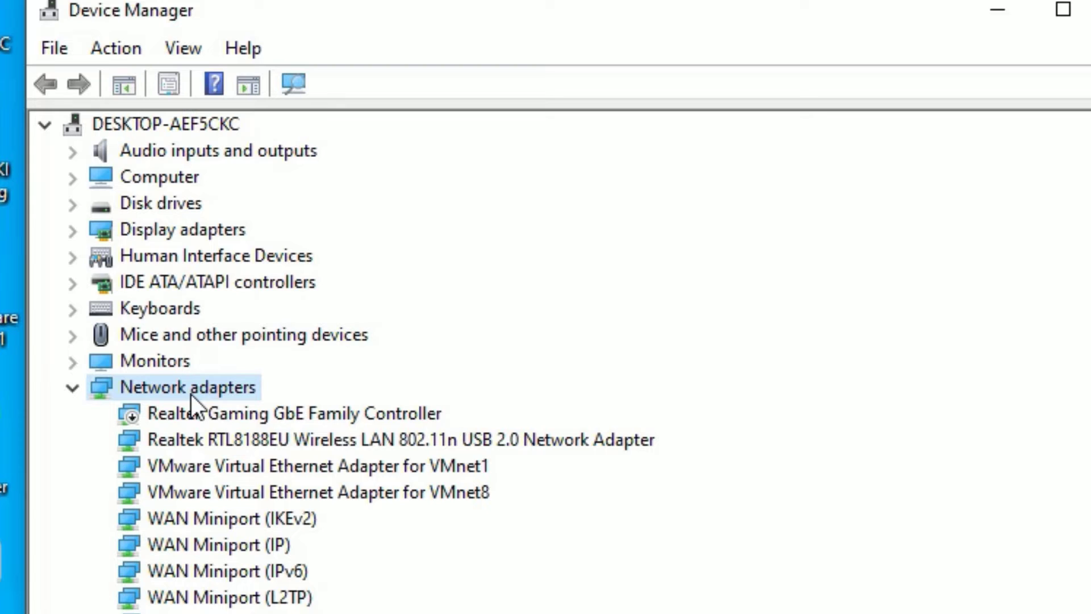
{"action": "left_click", "coordinate": [178, 520]}
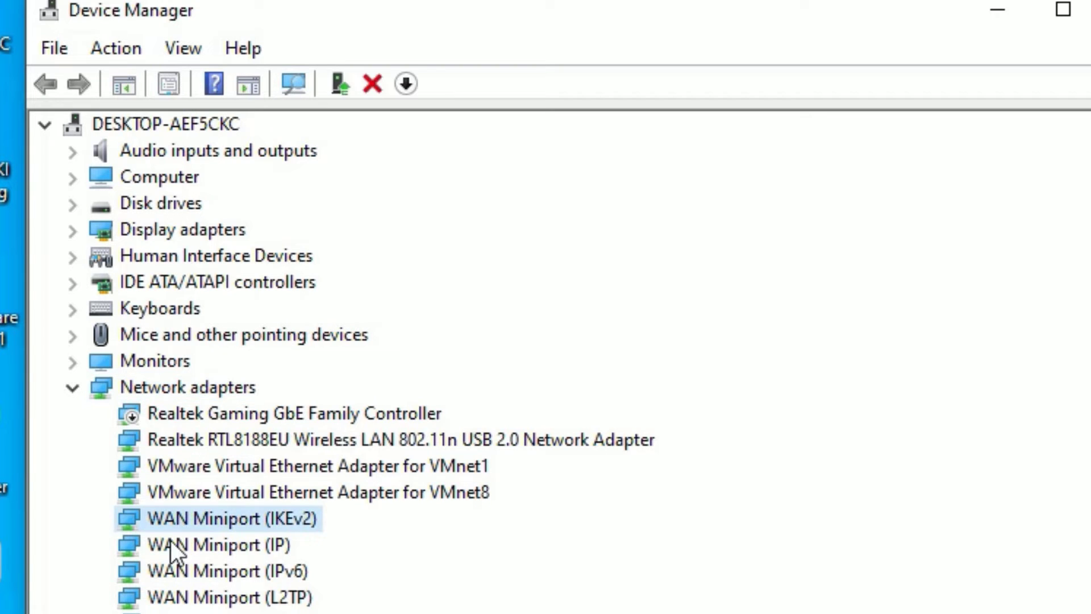
{"action": "left_click", "coordinate": [202, 444]}
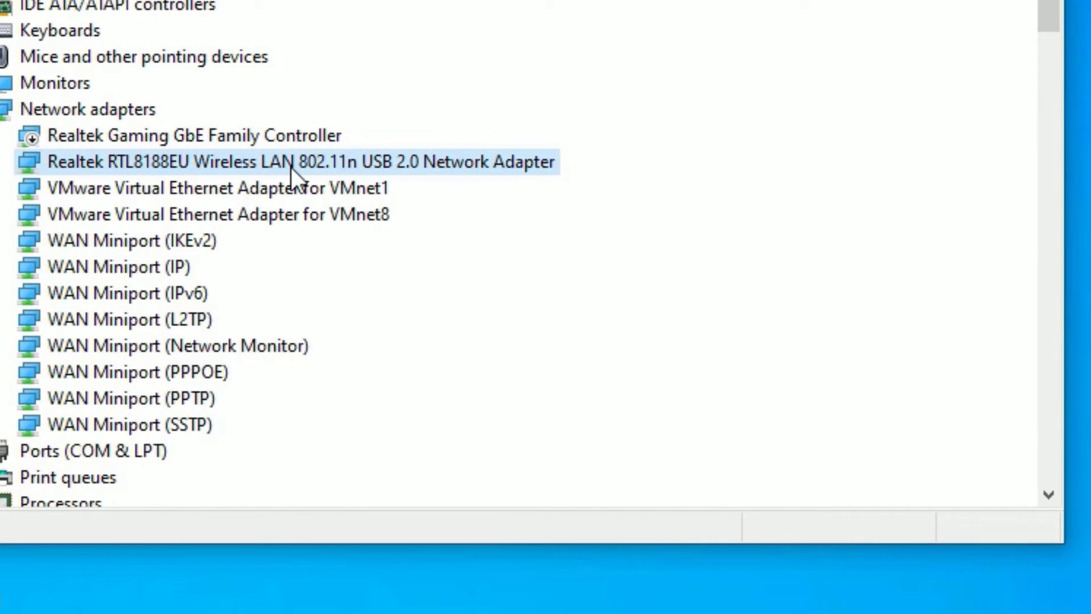
Uncheck 'Allow the computer to turn off this device to save power' in the Realtek adapter's Power Management
{"action": "right_click", "coordinate": [290, 167]}
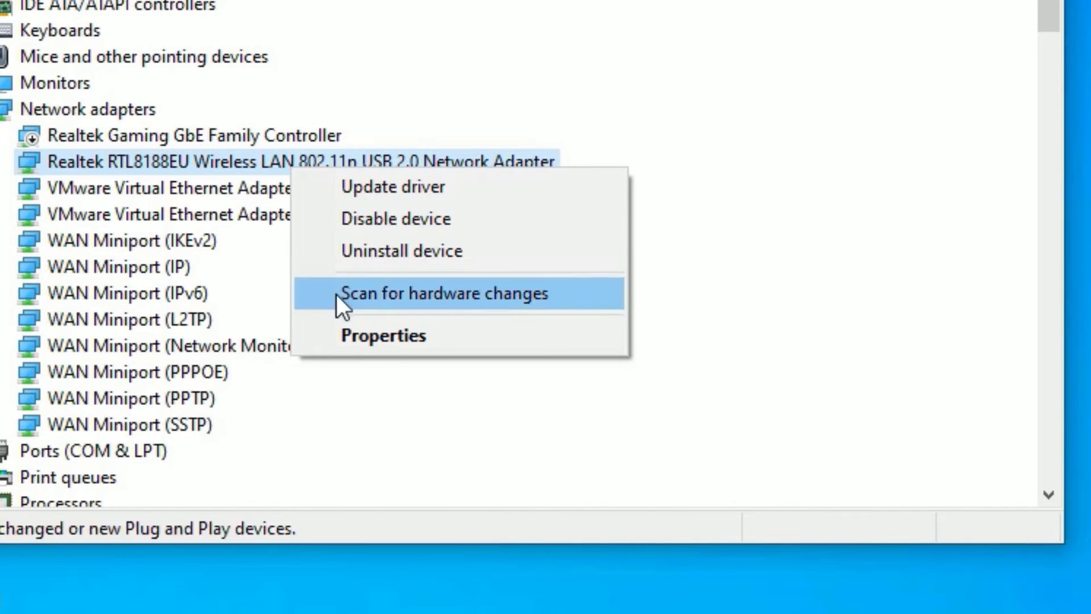
{"action": "left_click", "coordinate": [384, 335]}
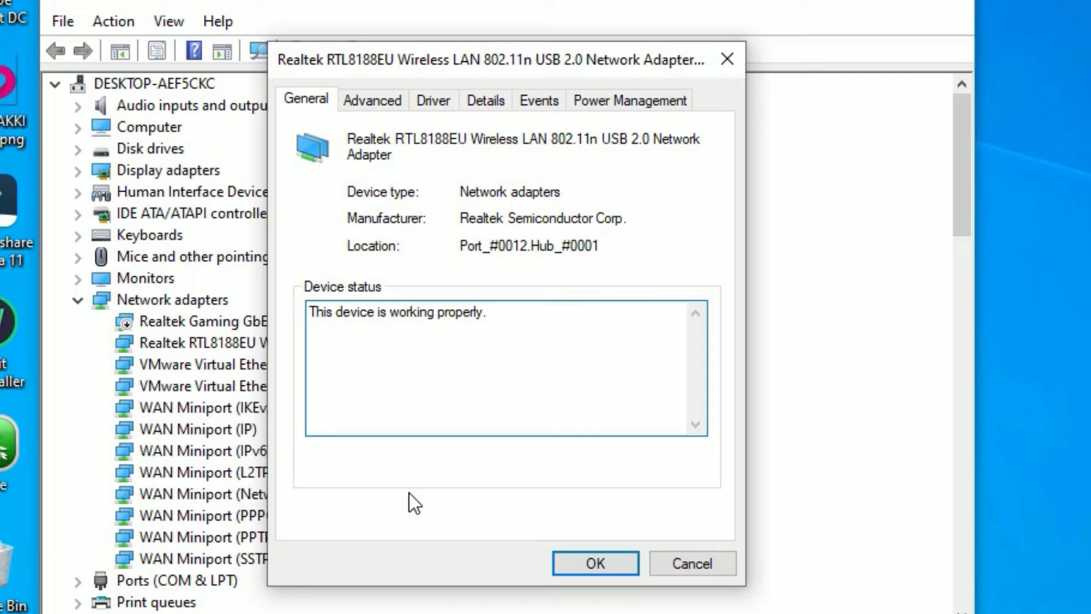
{"action": "left_click", "coordinate": [632, 108]}
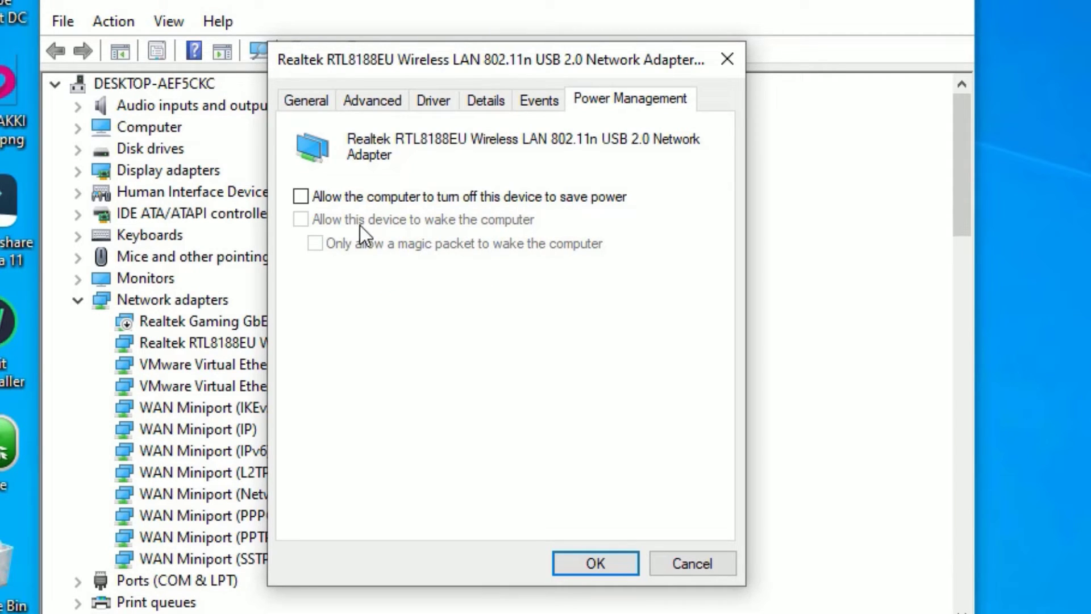
{"action": "left_click", "coordinate": [301, 196]}
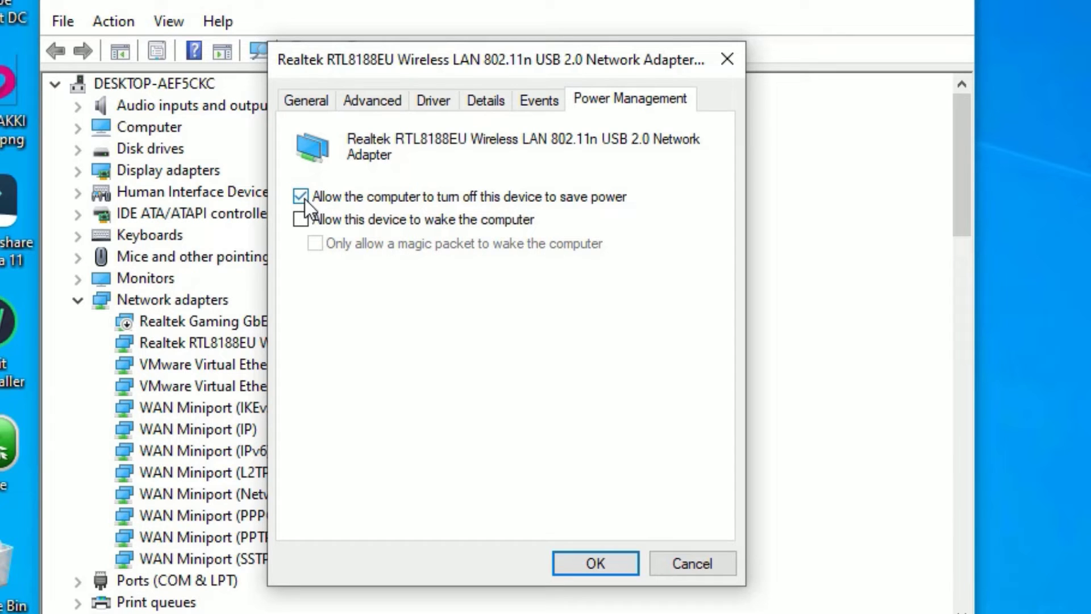
{"action": "left_click", "coordinate": [304, 198]}
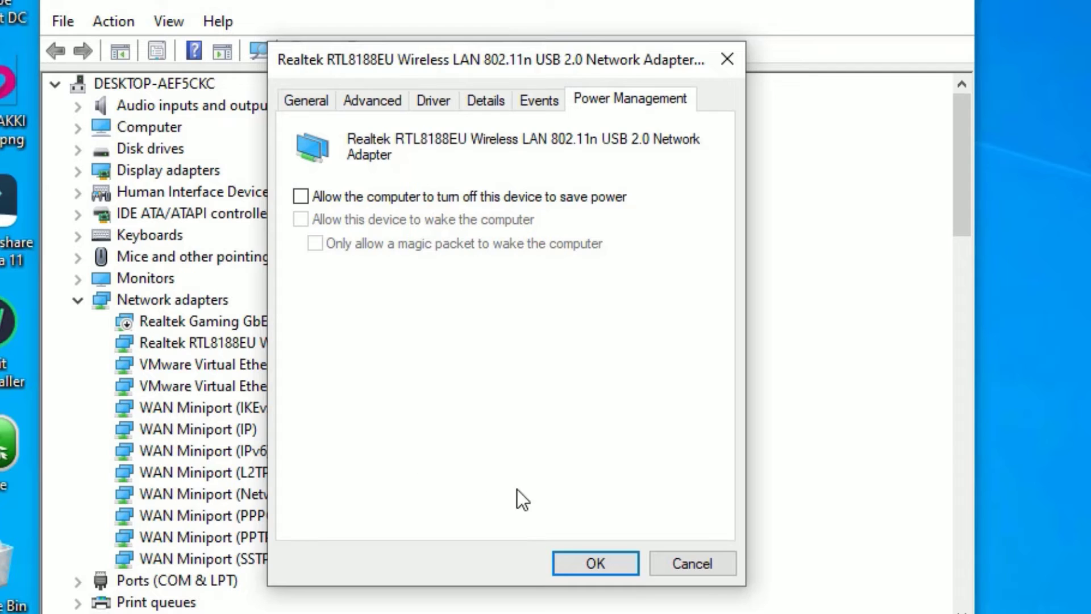
{"action": "left_click", "coordinate": [575, 554]}
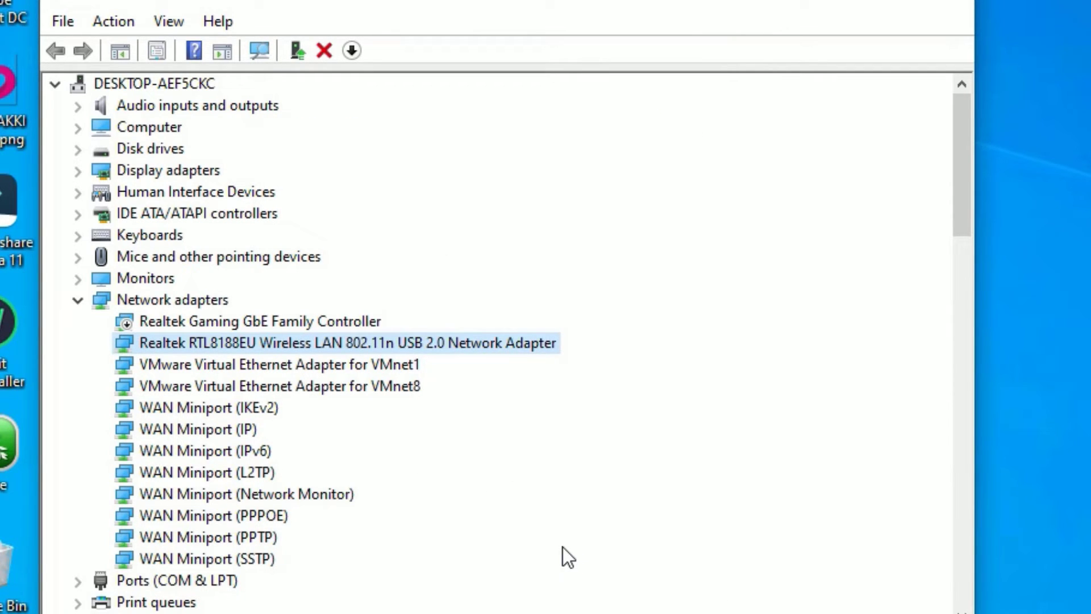
Update the Realtek adapter's driver with 'Search automatically for drivers' and dismiss the success message
{"action": "right_click", "coordinate": [400, 352]}
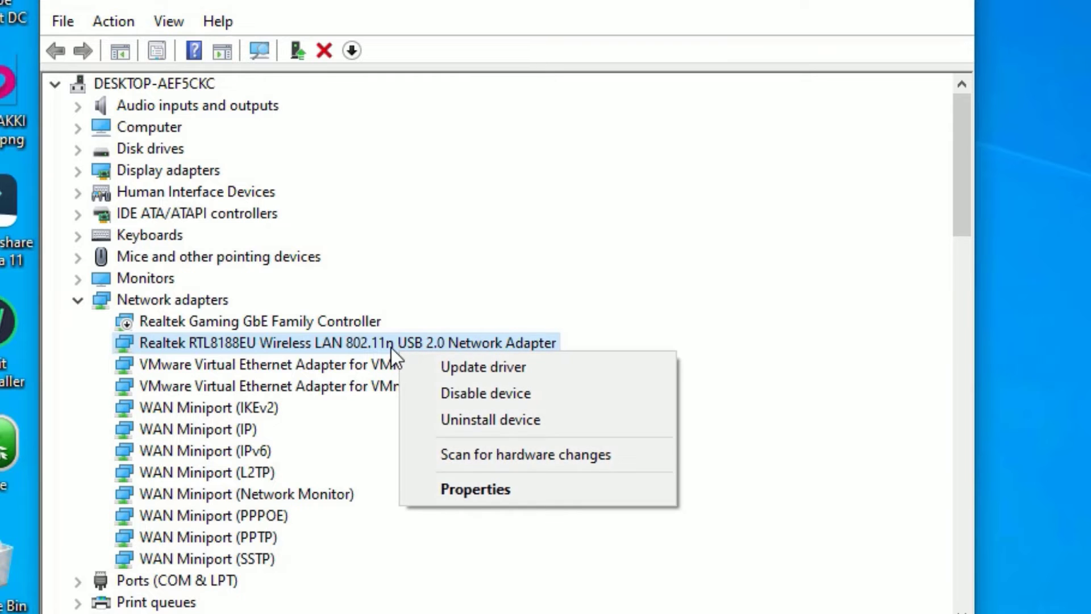
{"action": "left_click", "coordinate": [442, 366]}
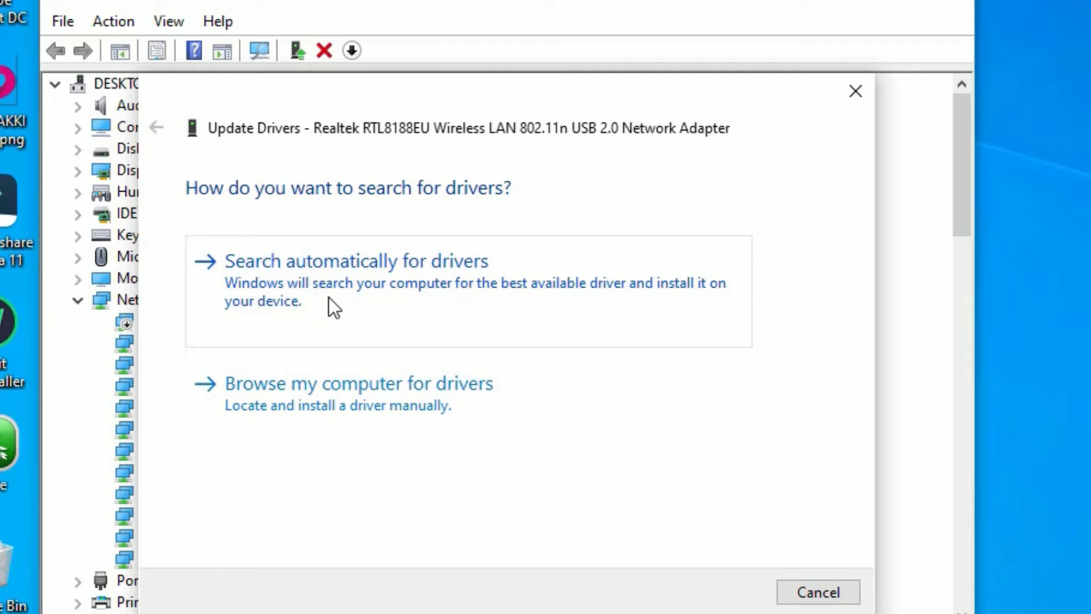
{"action": "left_click", "coordinate": [403, 267]}
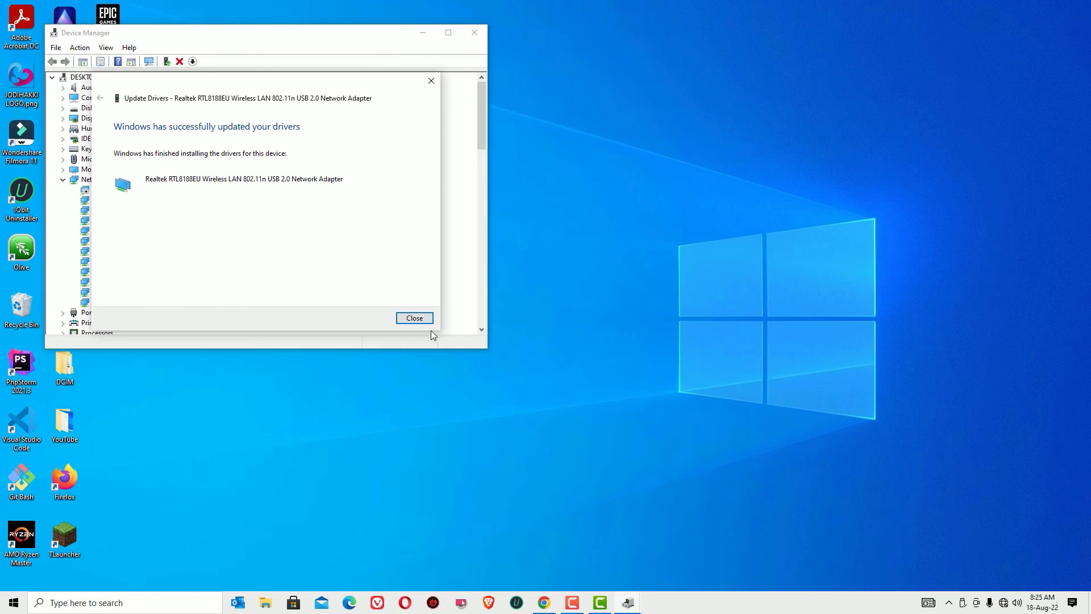
{"action": "left_click", "coordinate": [414, 318]}
Close the Device Manager window
{"action": "left_click", "coordinate": [474, 33]}
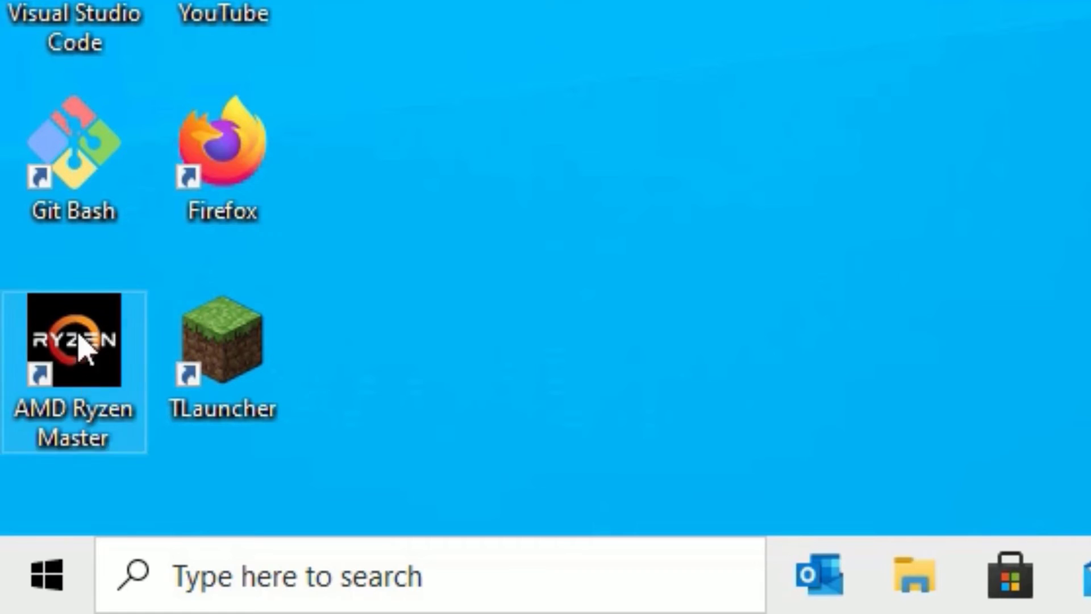
Run 'netsh int ip reset' in Command Prompt (Admin), then exit the console
{"action": "right_click", "coordinate": [56, 593]}
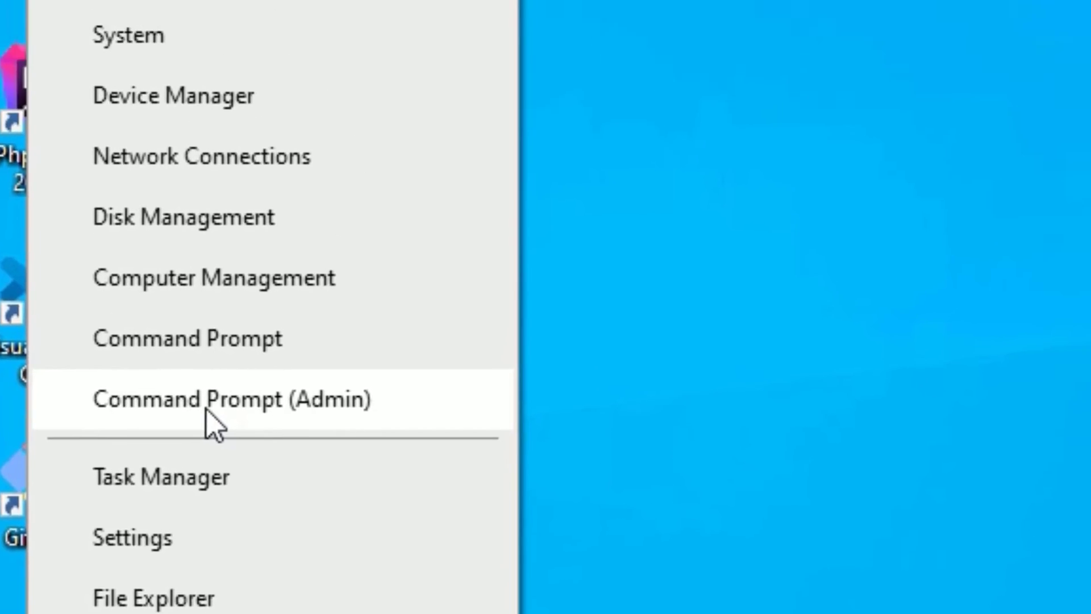
{"action": "left_click", "coordinate": [240, 257]}
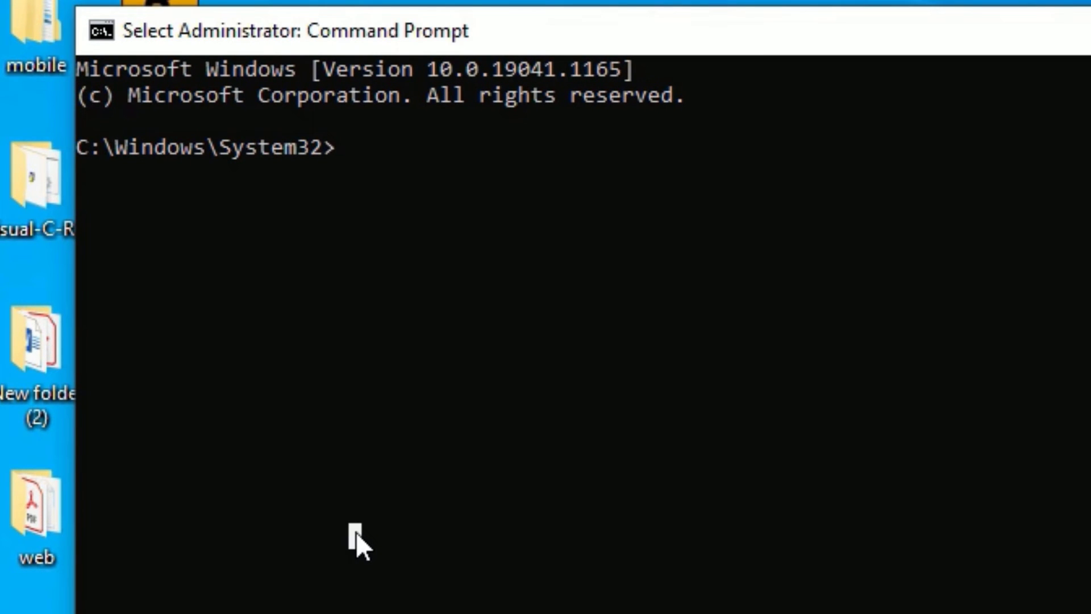
{"action": "type", "text": "netsh"}
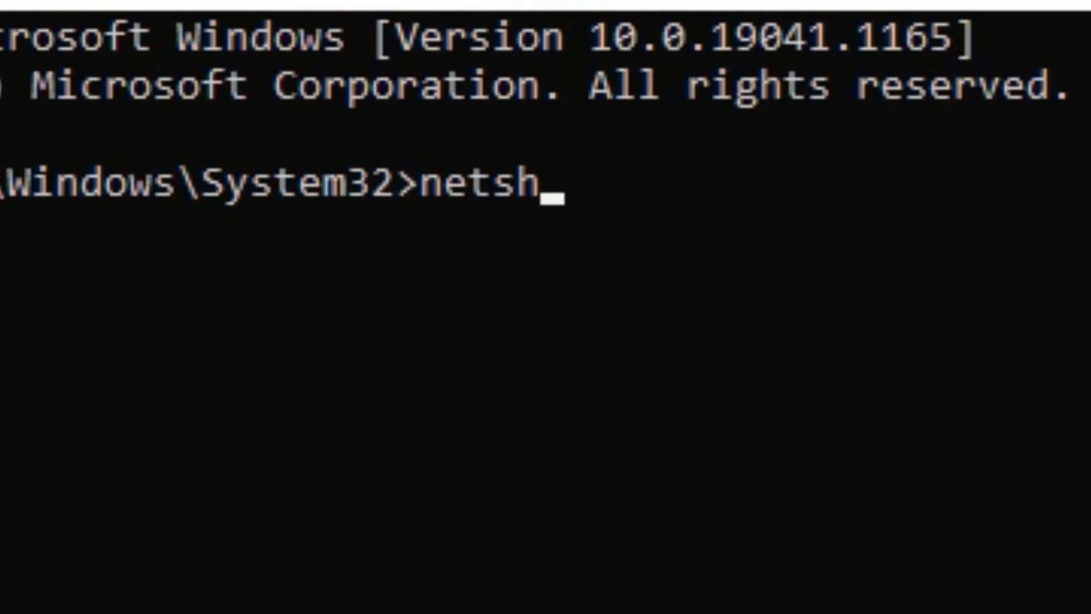
{"action": "type", "text": " int"}
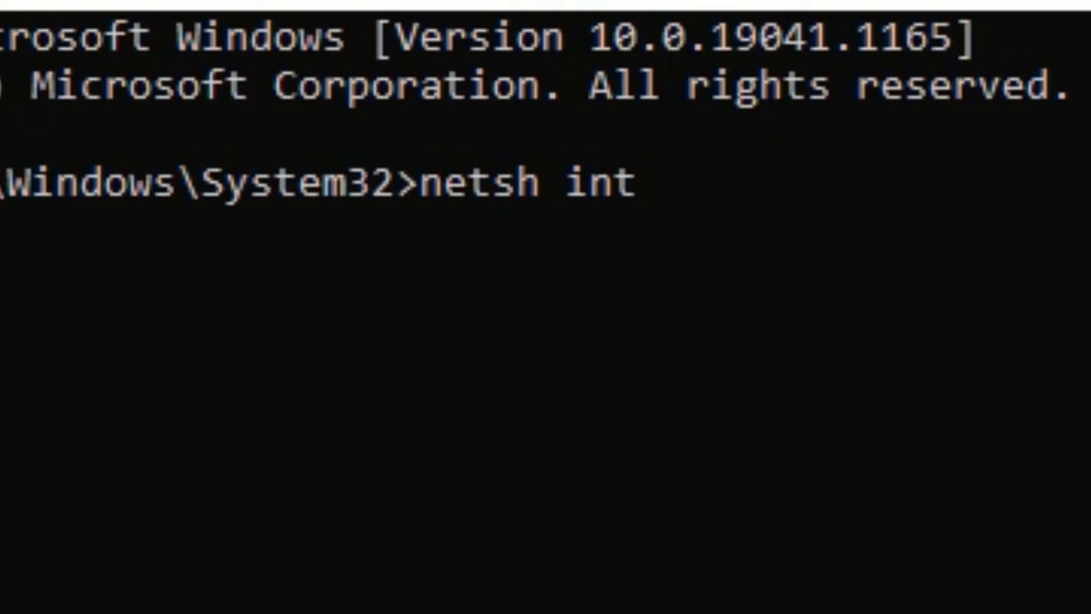
{"action": "type", "text": " ip"}
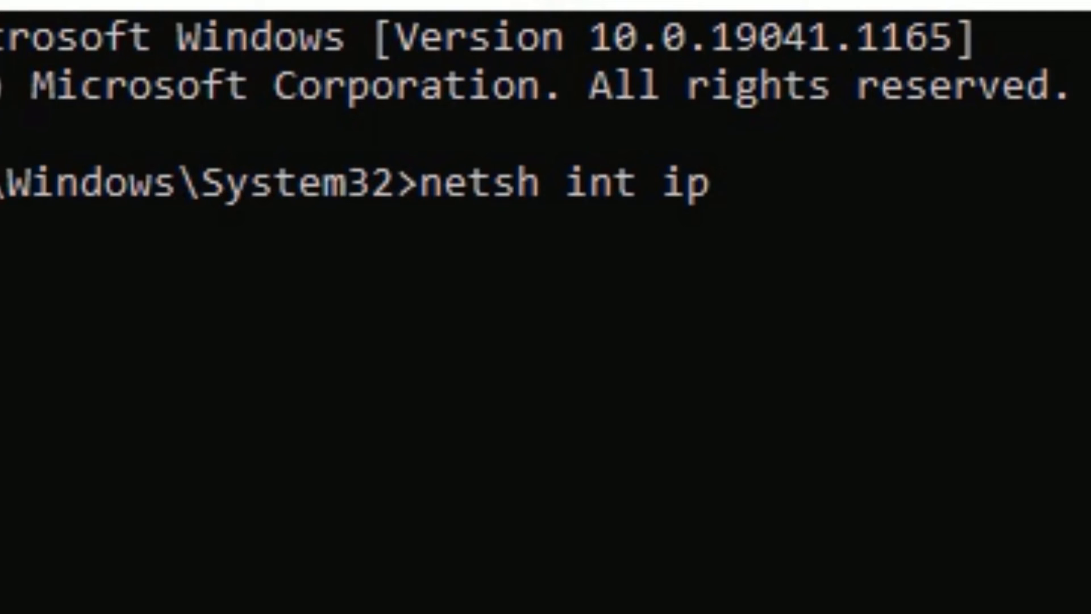
{"action": "type", "text": " reset"}
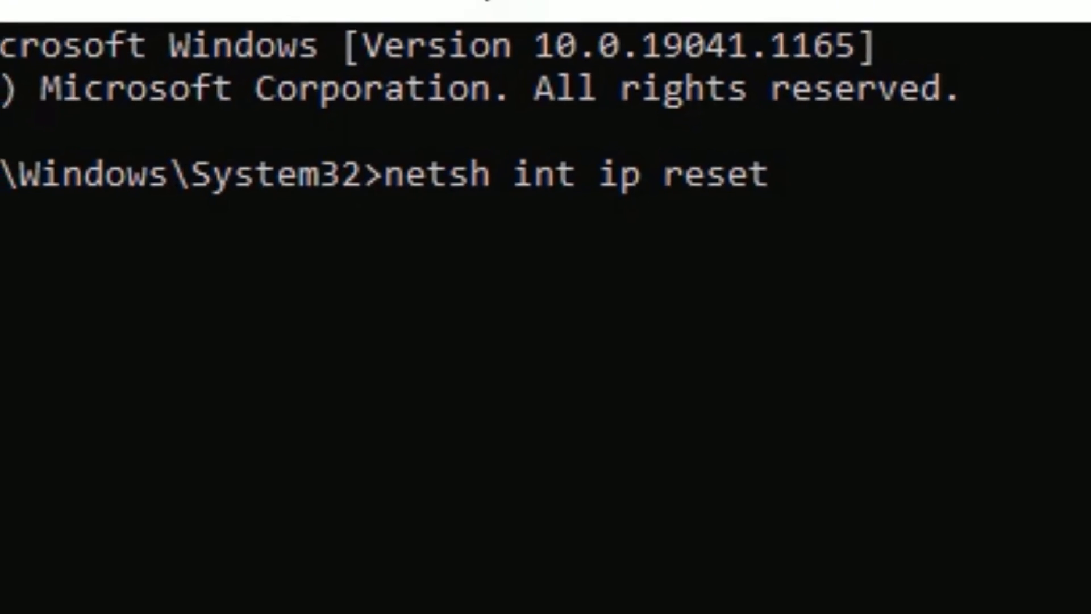
{"action": "key", "text": "Return"}
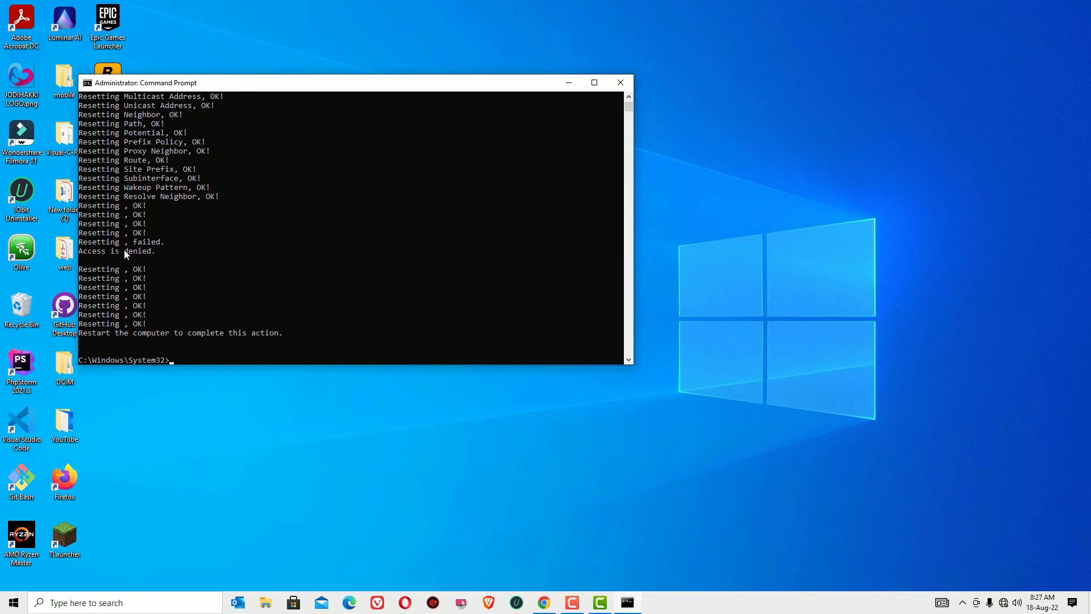
{"action": "type", "text": "exi"}
{"action": "type", "text": "t"}
{"action": "key", "text": "Return"}
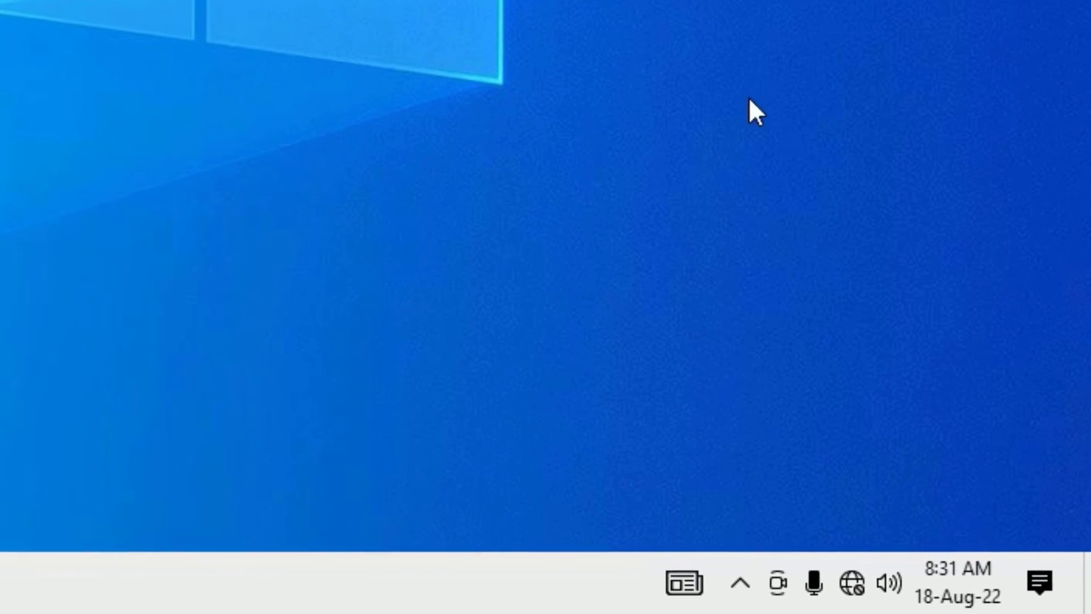
Pick DIR-615-71C9 from the taskbar's Wi-Fi list and choose Connect
{"action": "left_click", "coordinate": [851, 581]}
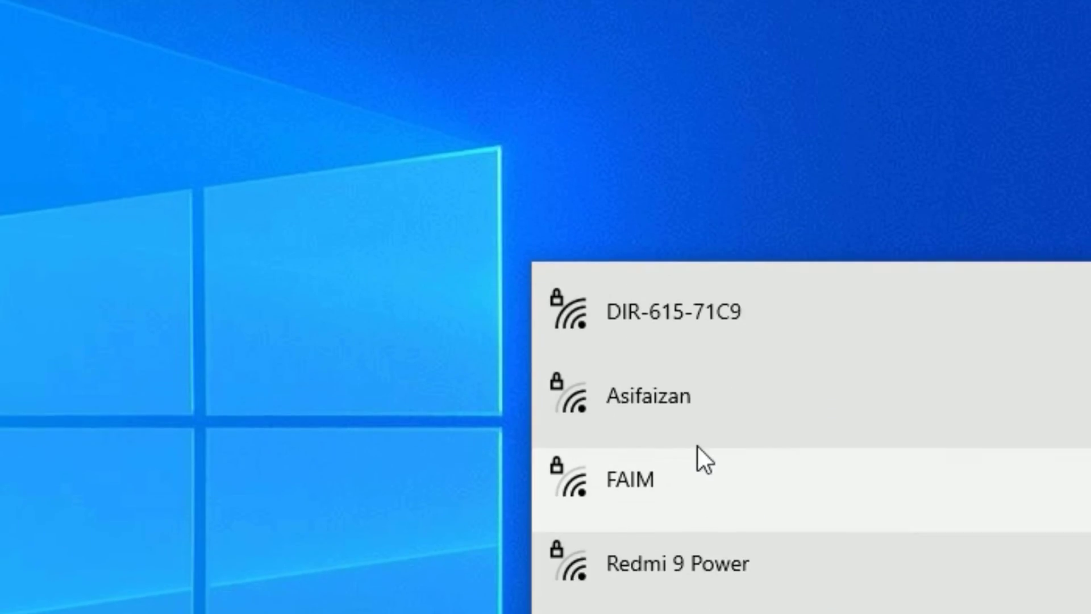
{"action": "left_click", "coordinate": [666, 329]}
{"action": "left_click", "coordinate": [922, 488]}
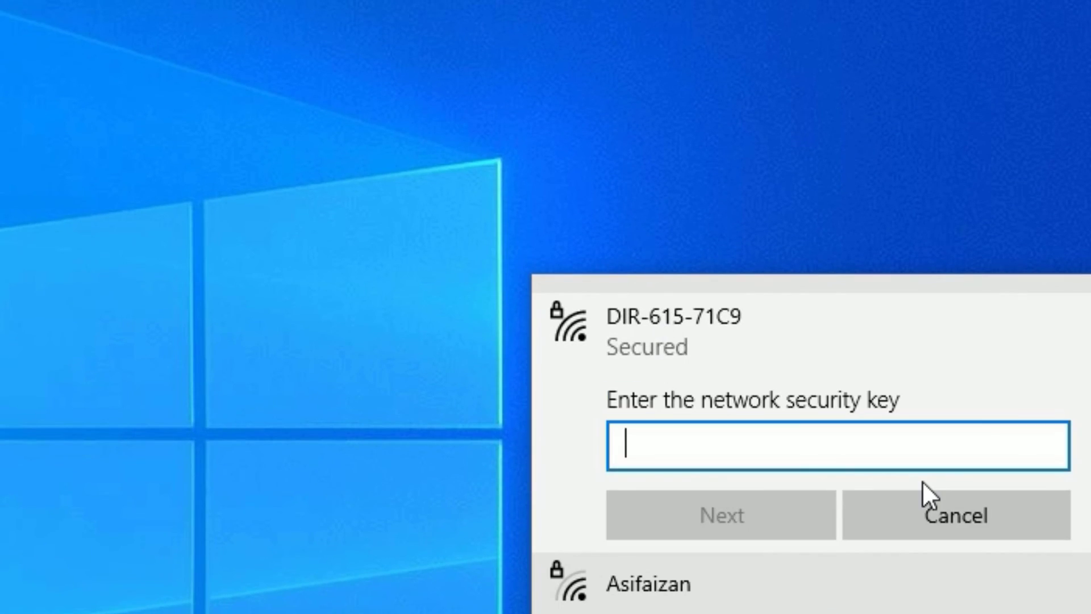